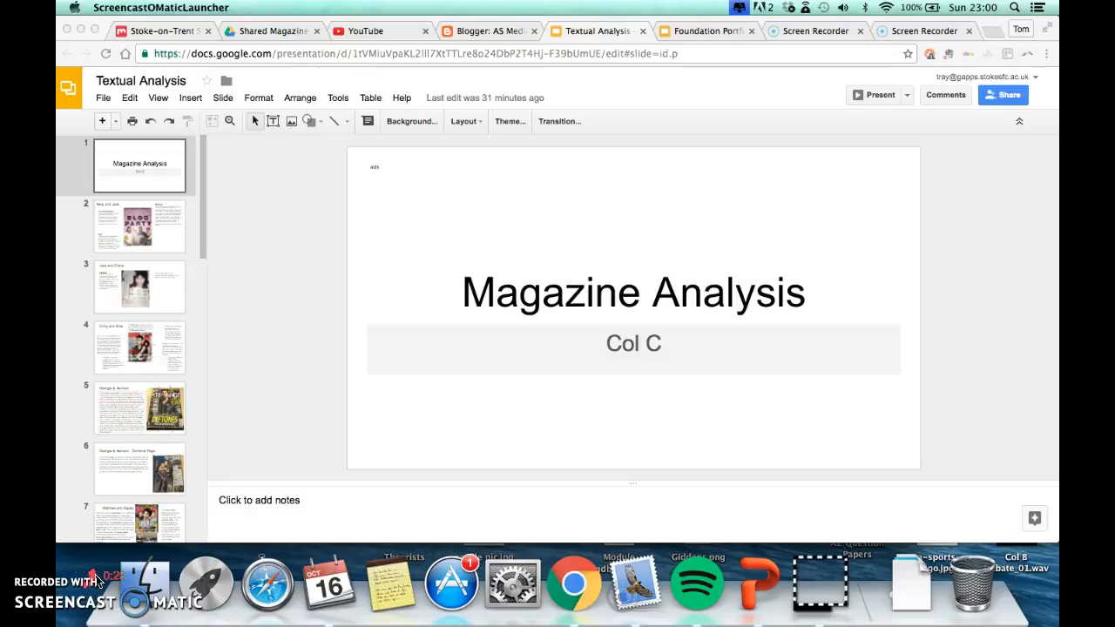
Step: Publish the Textual Analysis presentation to the web as a Medium (960x569) embed and copy its embed code
{"action": "left_click", "coordinate": [102, 99]}
{"action": "left_click", "coordinate": [102, 98]}
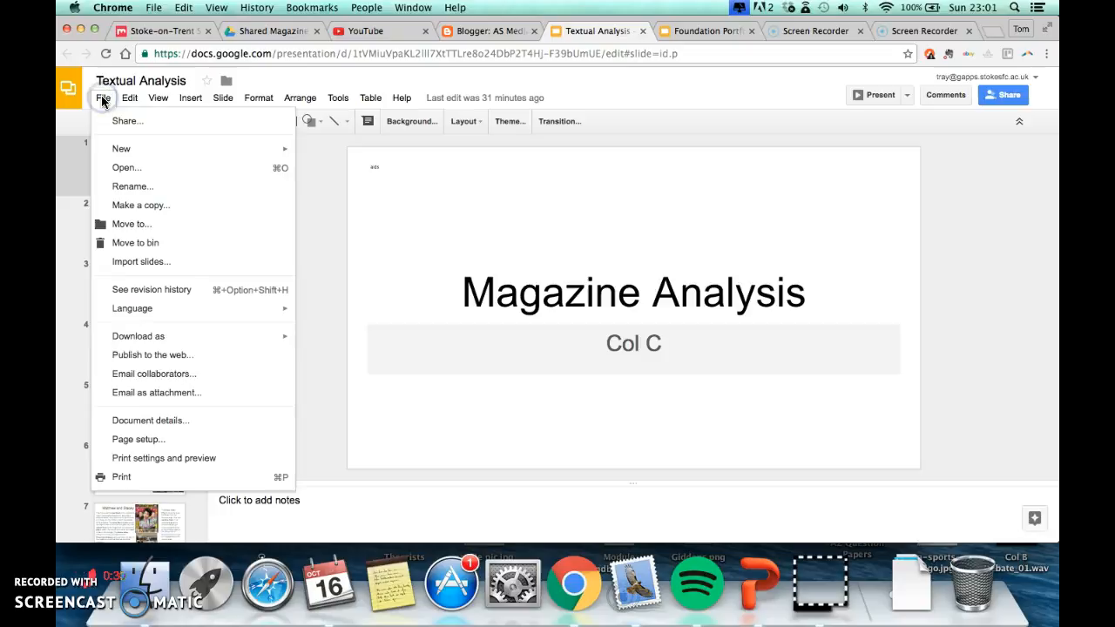
{"action": "mouse_move", "coordinate": [129, 98]}
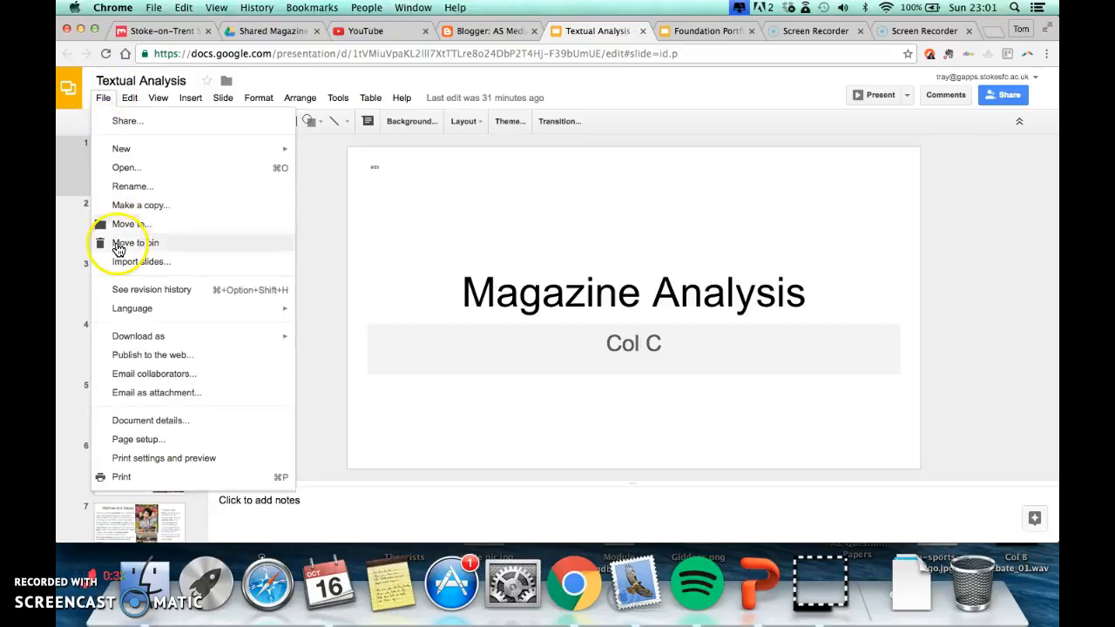
{"action": "left_click", "coordinate": [146, 360]}
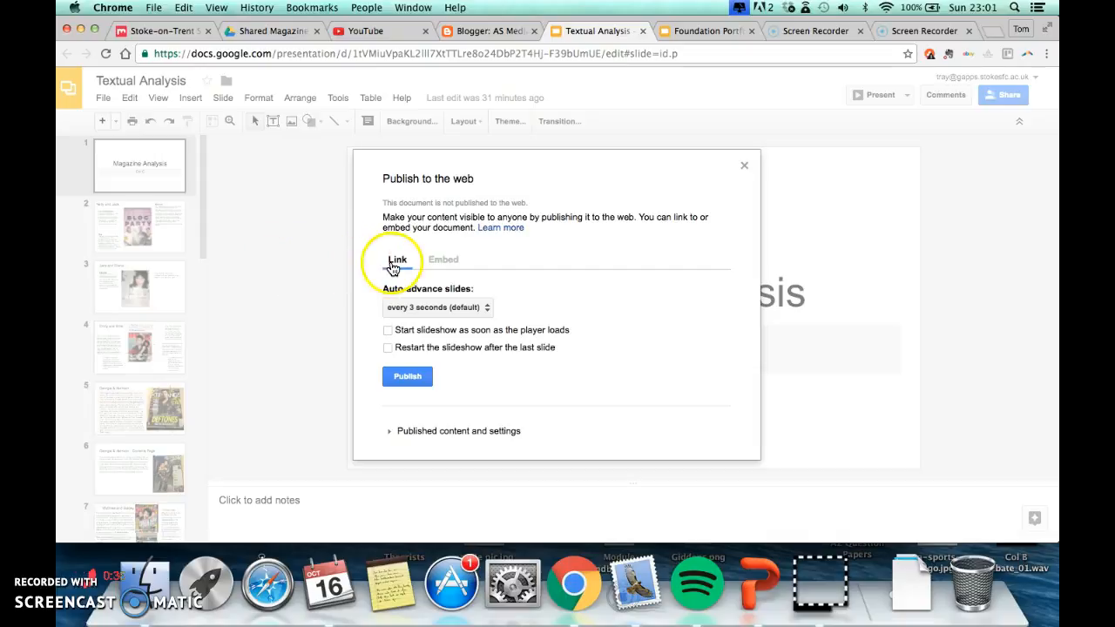
{"action": "left_click", "coordinate": [441, 261]}
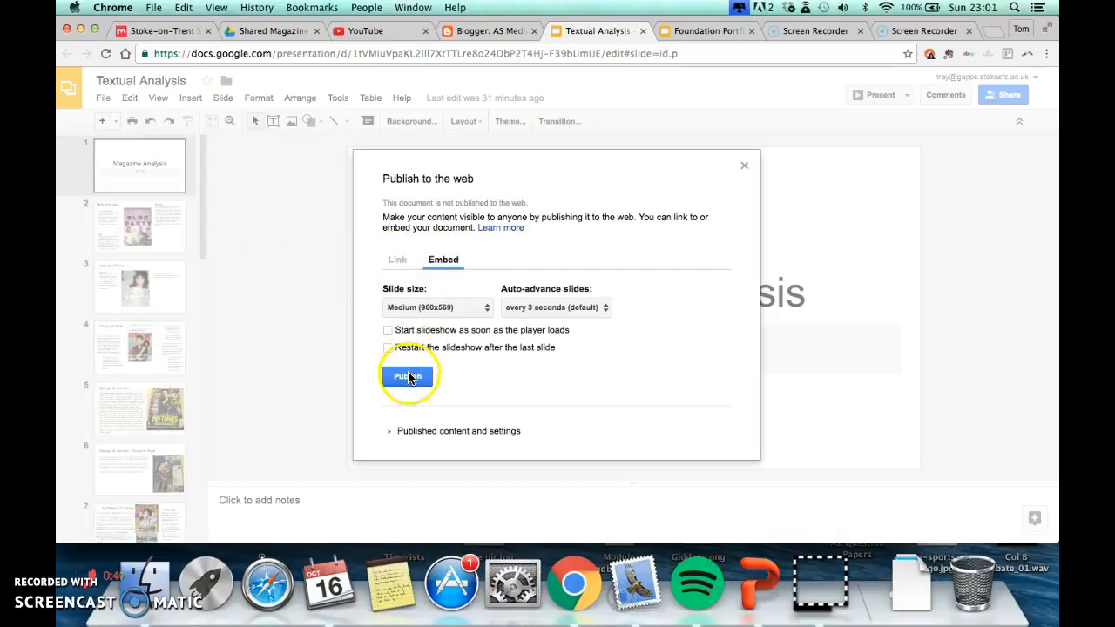
{"action": "left_click", "coordinate": [407, 377]}
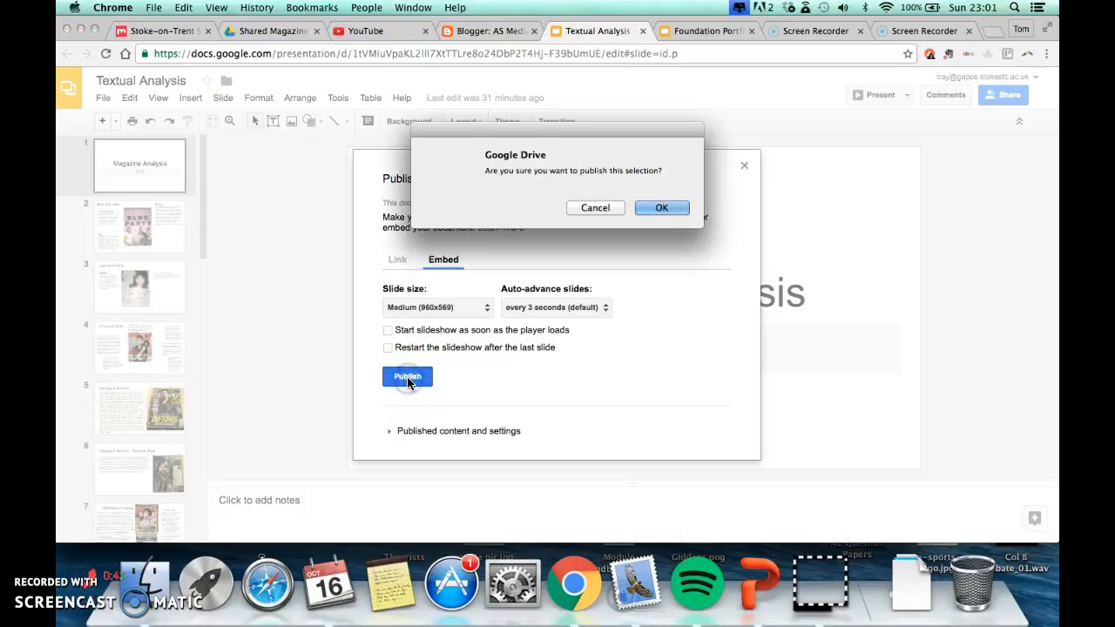
{"action": "left_click", "coordinate": [658, 208]}
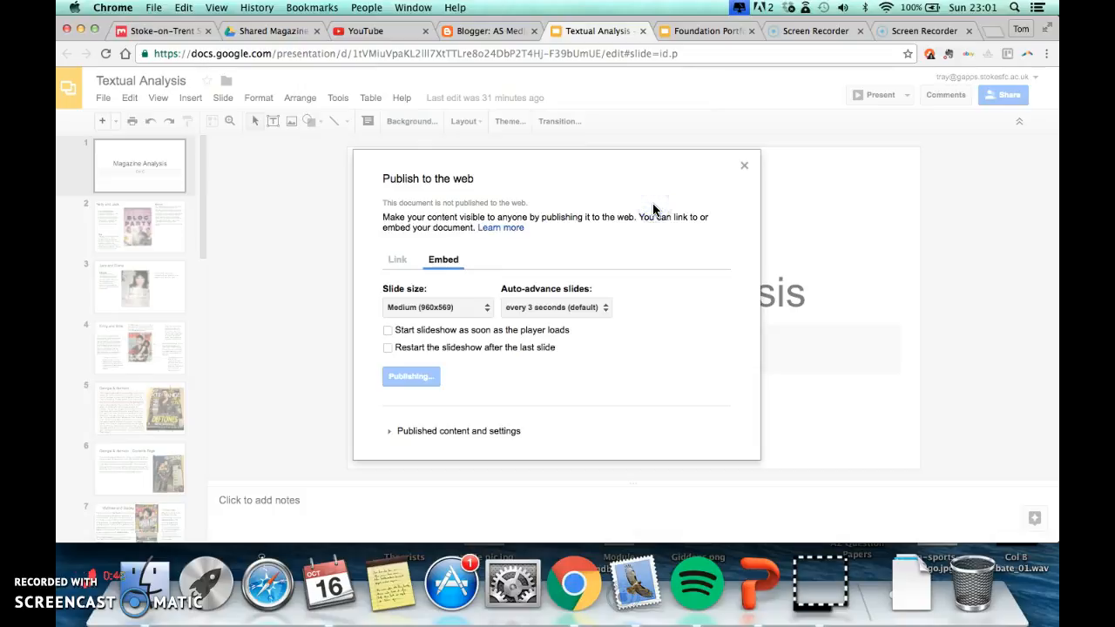
{"action": "left_click", "coordinate": [556, 368]}
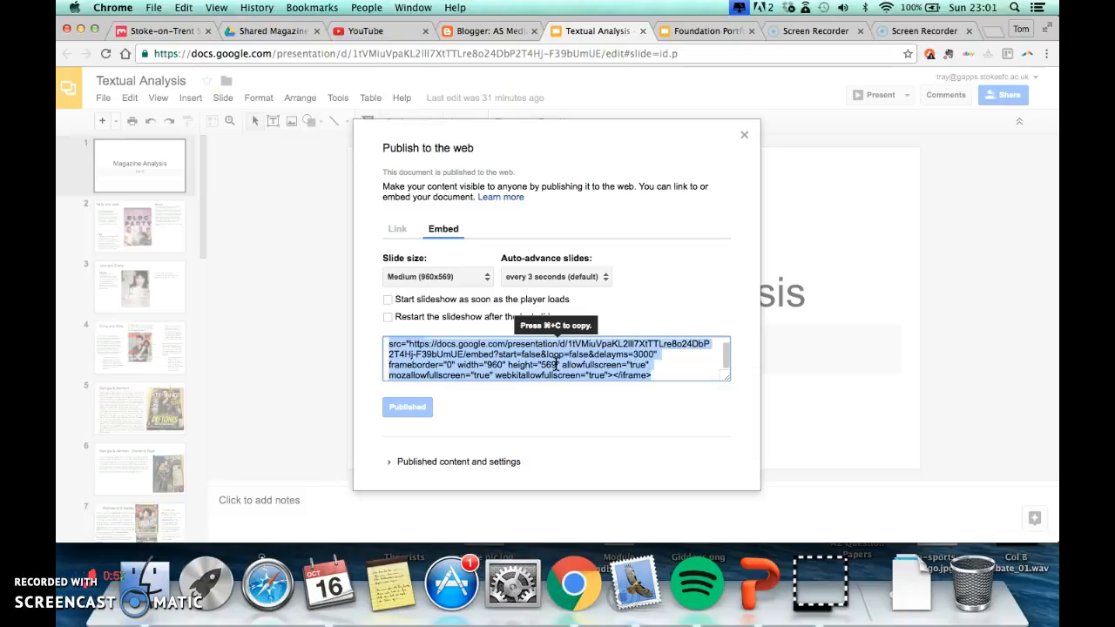
{"action": "left_click", "coordinate": [461, 402]}
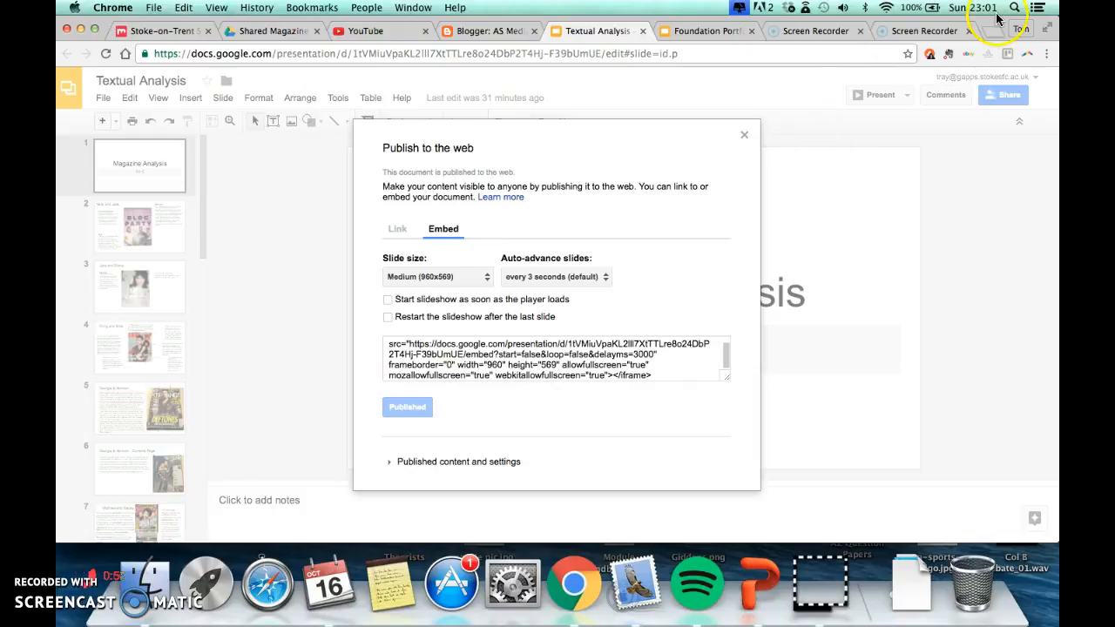
Step: Switch to Blogger and start a new post titled "Magazine Textual Analysis"
{"action": "left_click", "coordinate": [492, 33]}
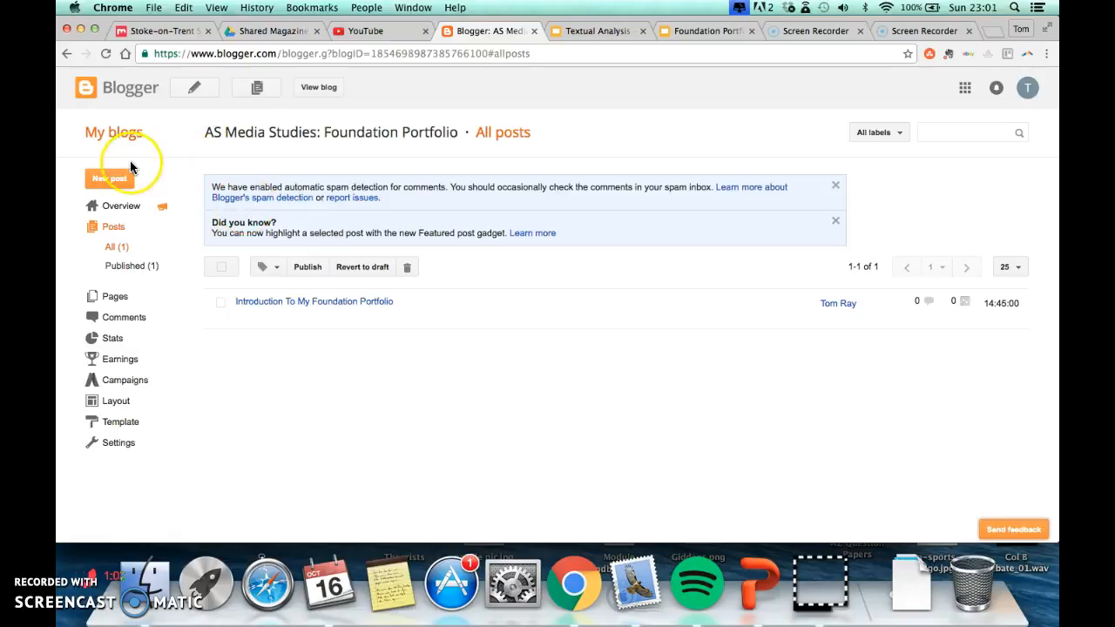
{"action": "left_click", "coordinate": [108, 180]}
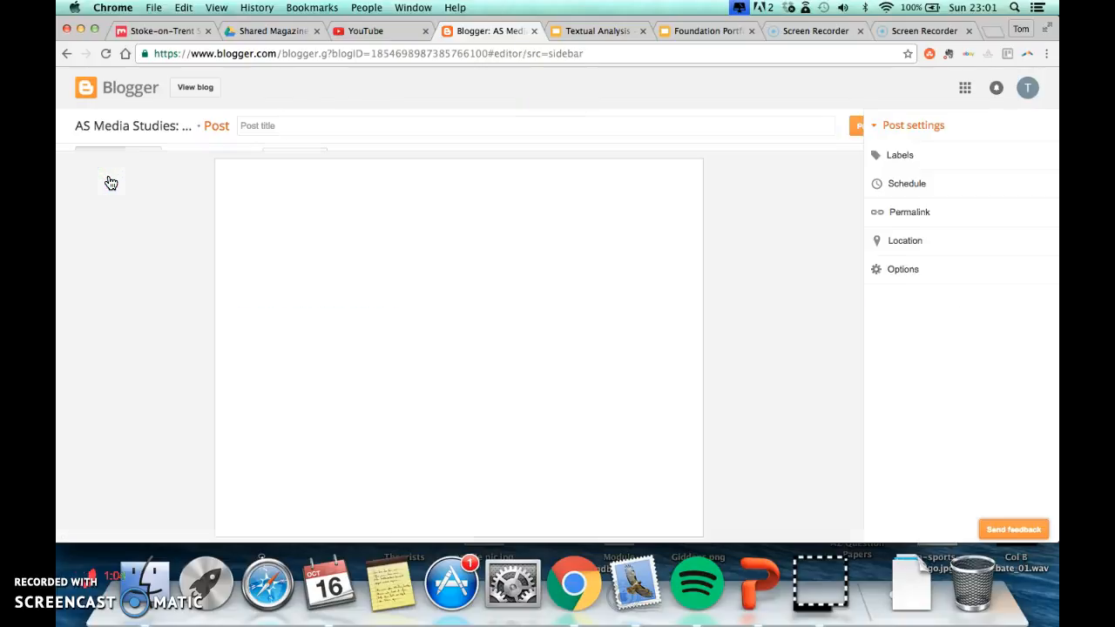
{"action": "left_click", "coordinate": [257, 126]}
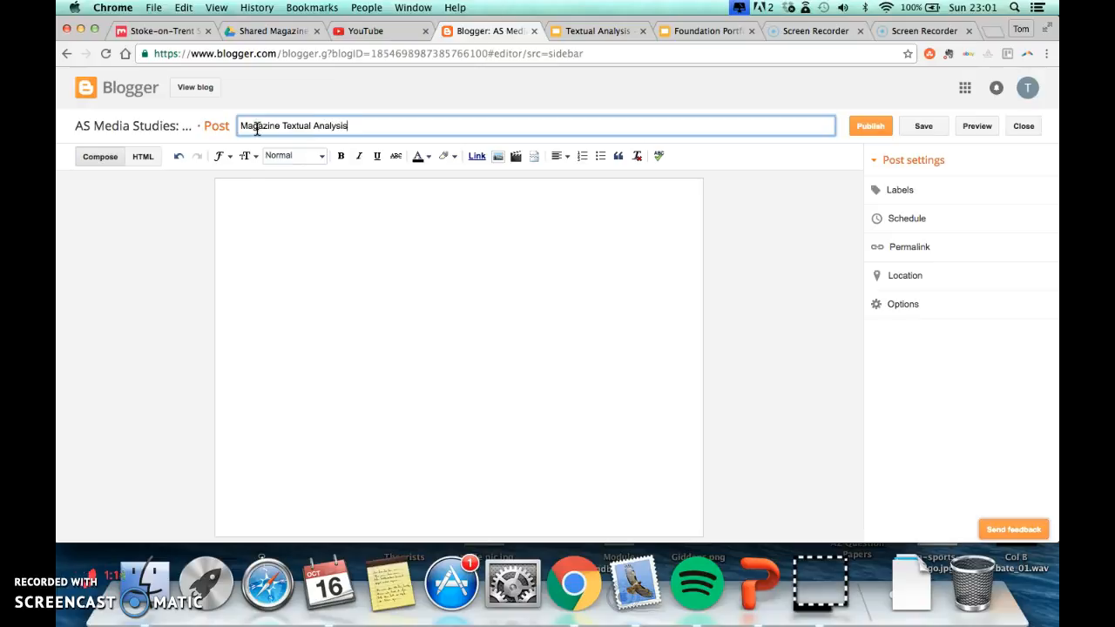
{"action": "left_click", "coordinate": [332, 181]}
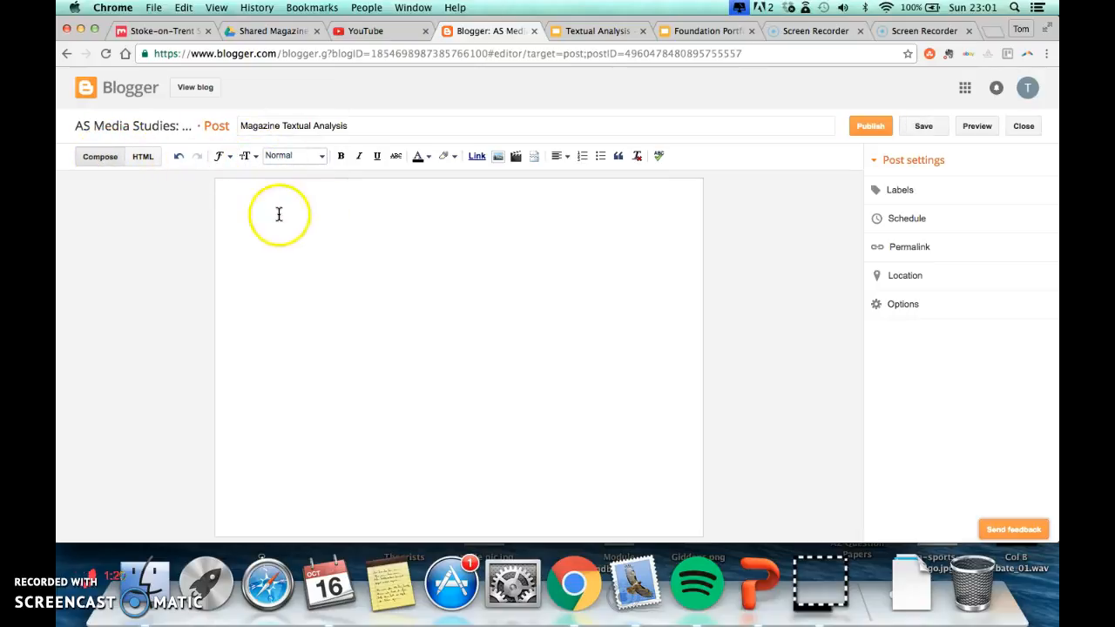
Step: Paste the copied presentation iframe code into the post's HTML source
{"action": "left_click", "coordinate": [143, 159]}
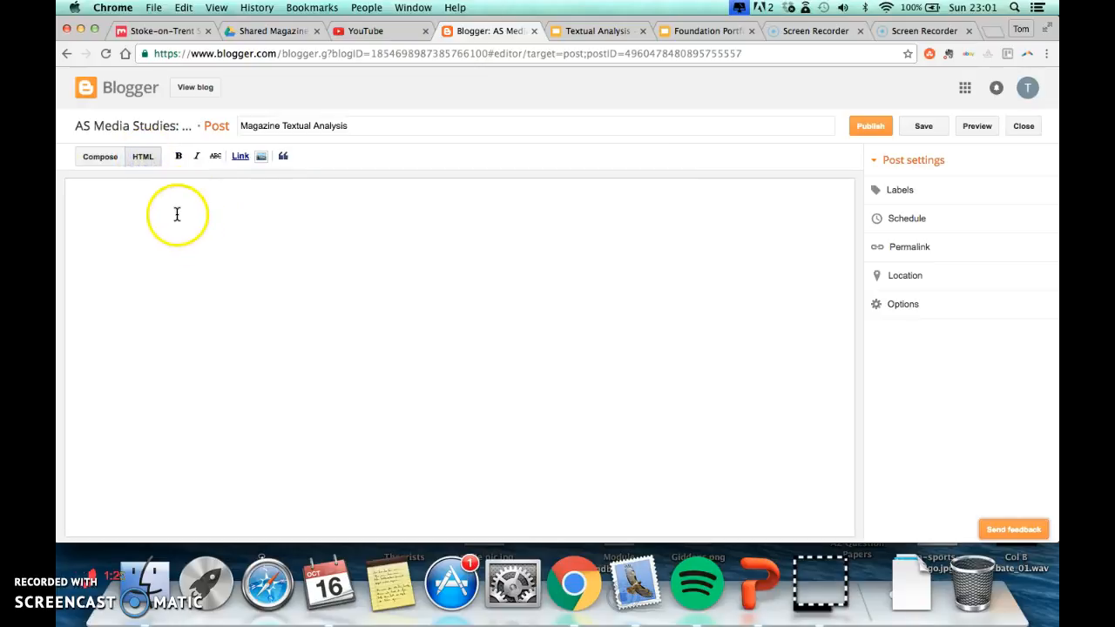
{"action": "left_click", "coordinate": [175, 205]}
{"action": "type", "text": "<iframe src=\"https://docs.google.com/presentation/d/1tVMiuVpaKL21l17XtTTLre8o24DbP2T4Hj-F39bUmUE/embed?start=false&loop=false&delayms=3000\" frameborder=\"0\" width=\"960\" height=\"569\" allowfullscreen=\"true\" mozallowfullscreen=\"true\" webkitallowfullscreen=\"true\"></iframe>"}
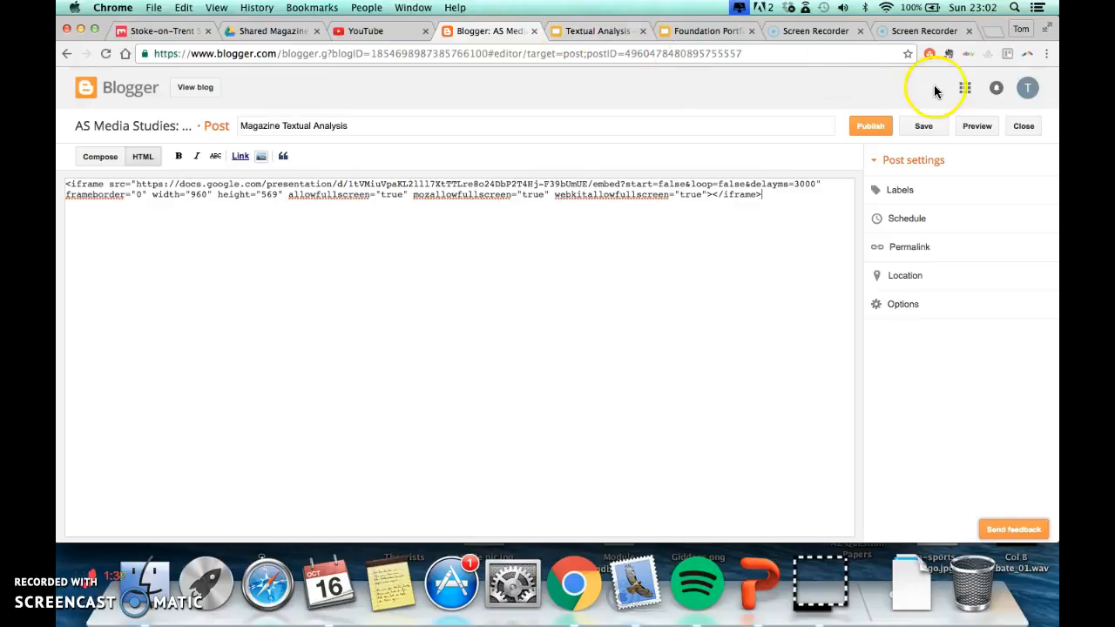
Step: Preview the post, check how the embedded slideshow fits the blog layout, and close the preview
{"action": "left_click", "coordinate": [967, 130]}
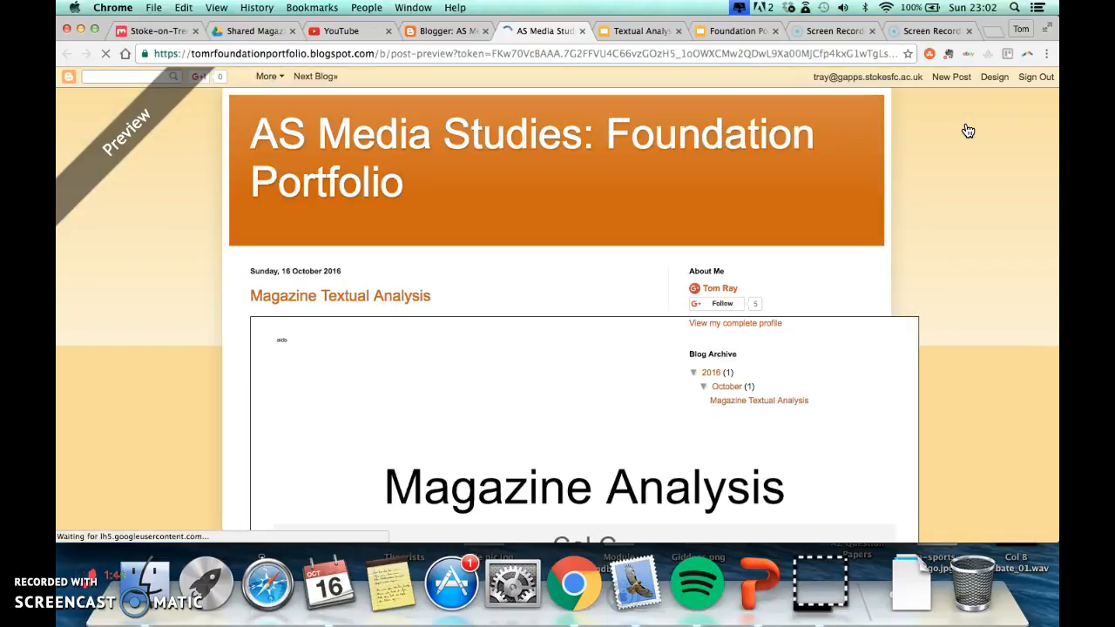
{"action": "scroll", "coordinate": [626, 351], "scroll_direction": "down", "scroll_amount": 3}
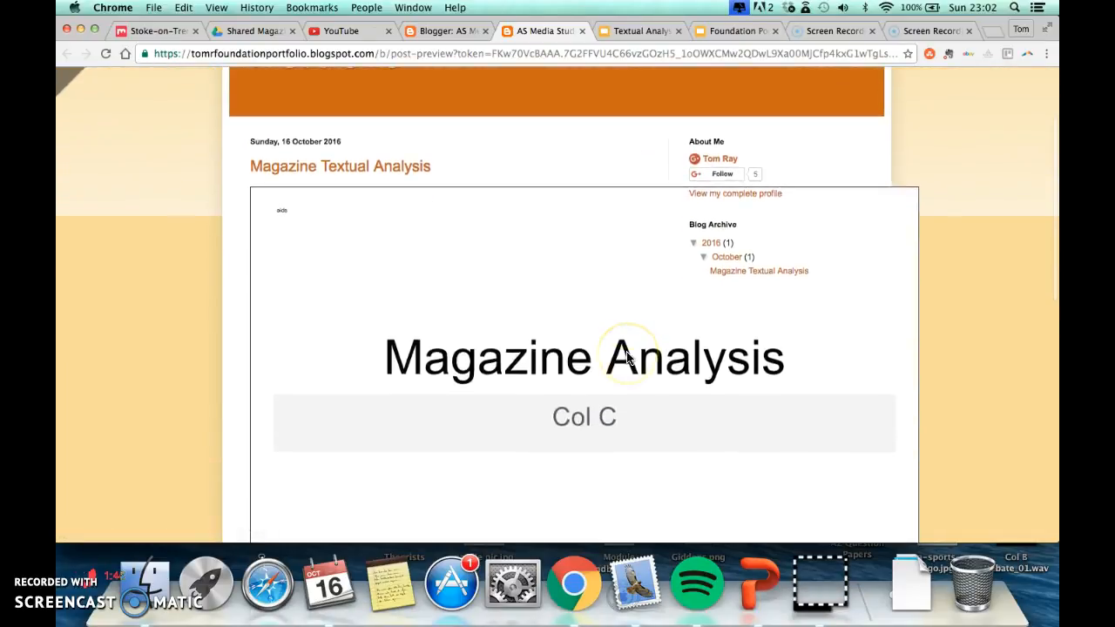
{"action": "scroll", "coordinate": [626, 355], "scroll_direction": "down", "scroll_amount": 5}
{"action": "scroll", "coordinate": [626, 355], "scroll_direction": "up", "scroll_amount": 3}
{"action": "scroll", "coordinate": [627, 356], "scroll_direction": "down", "scroll_amount": 1}
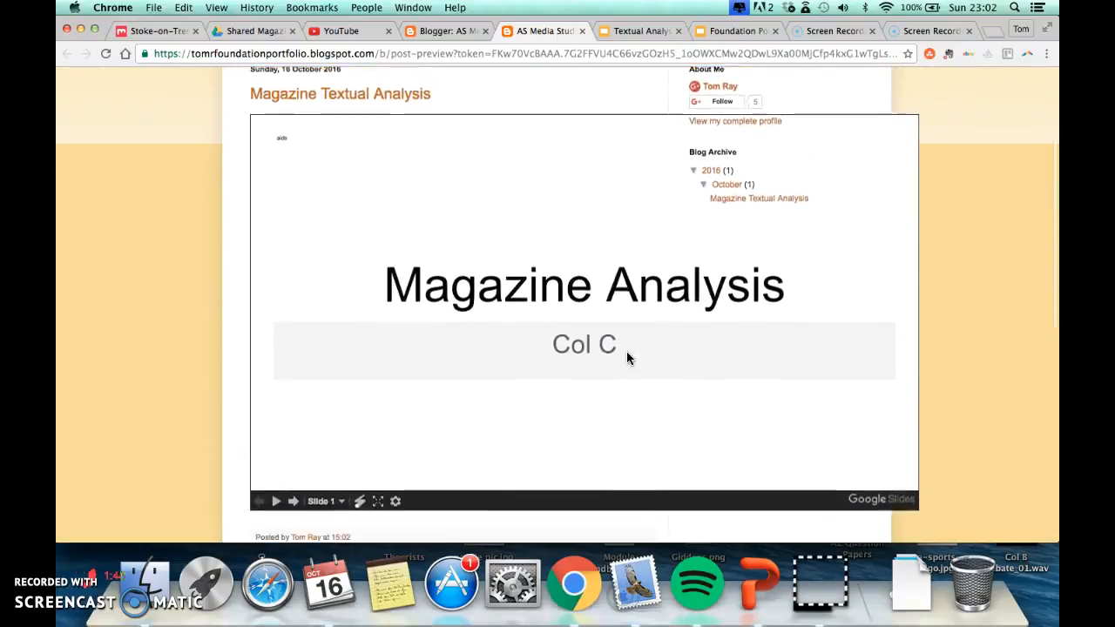
{"action": "scroll", "coordinate": [626, 351], "scroll_direction": "down", "scroll_amount": 1}
{"action": "scroll", "coordinate": [628, 355], "scroll_direction": "up", "scroll_amount": 2}
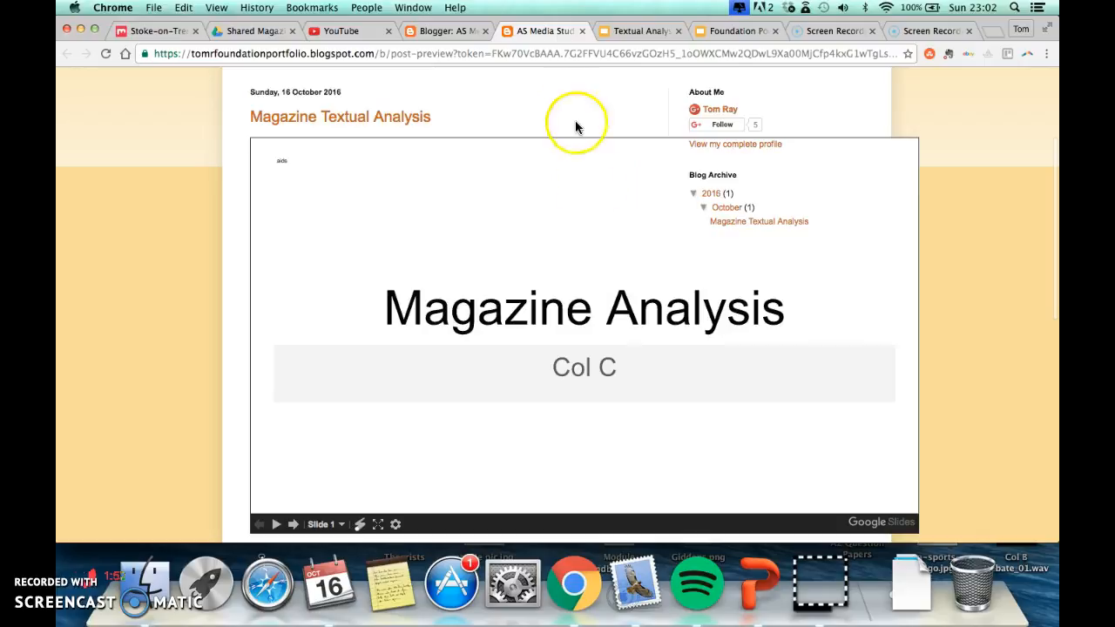
{"action": "scroll", "coordinate": [560, 213], "scroll_direction": "up", "scroll_amount": 3}
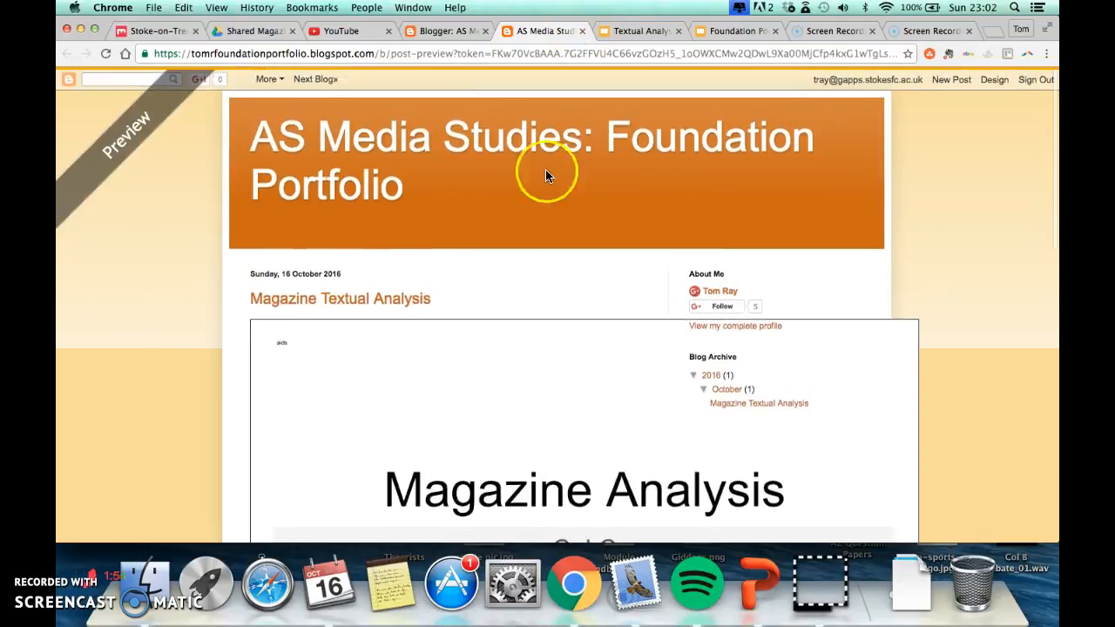
{"action": "left_click", "coordinate": [582, 31]}
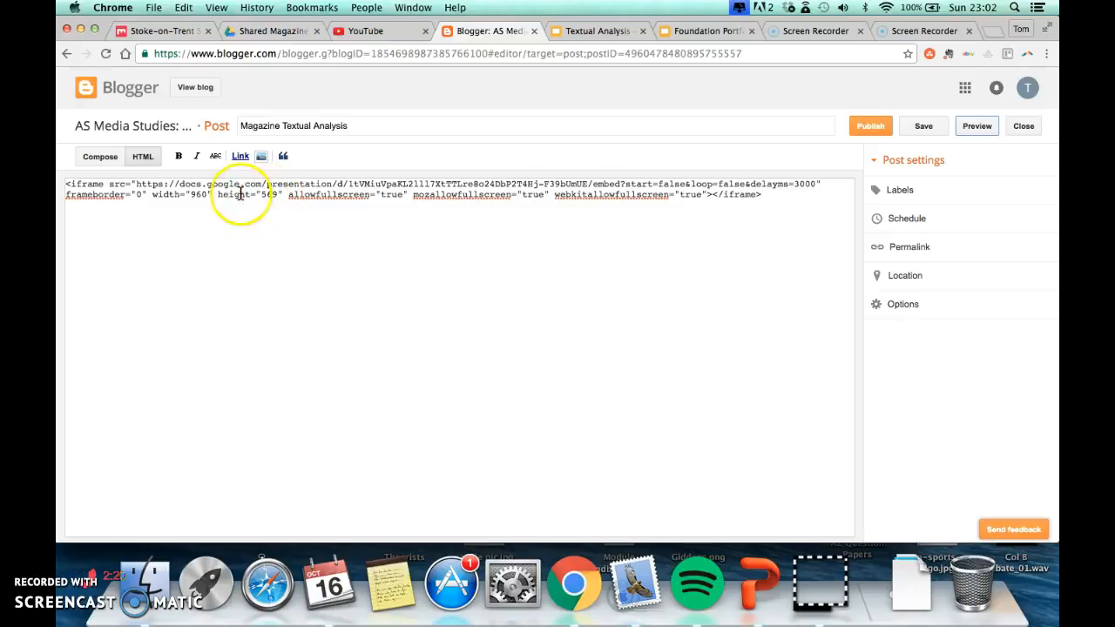
Step: Set the iframe's width and height to 500 each, then check the resized slideshow in a preview and close it
{"action": "left_click", "coordinate": [197, 197]}
{"action": "type", "text": "500"}
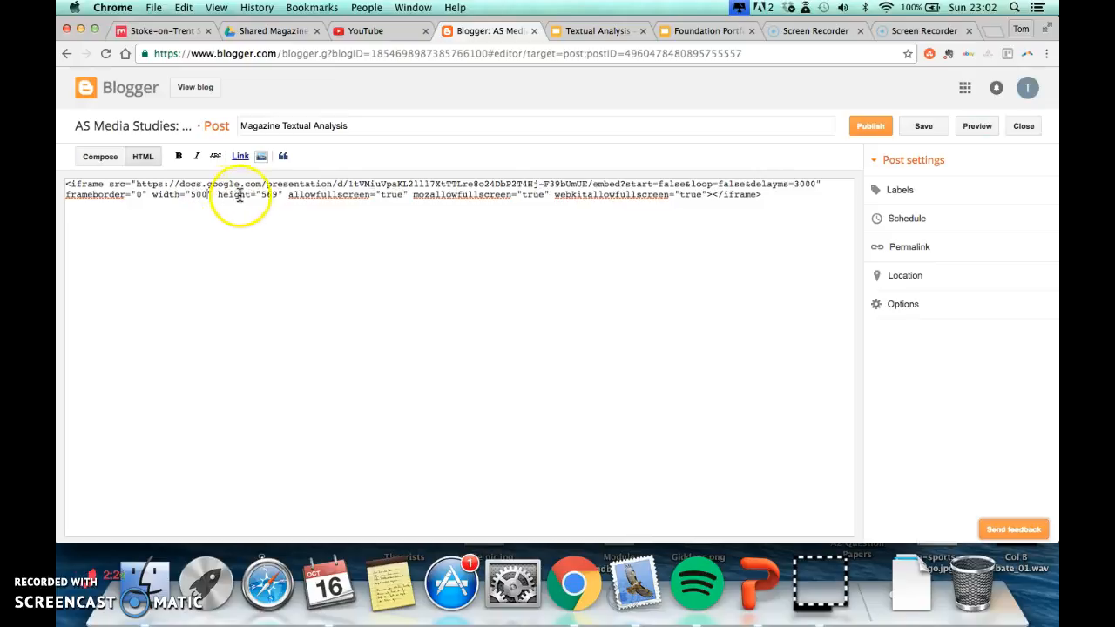
{"action": "double_click", "coordinate": [270, 195]}
{"action": "type", "text": "500"}
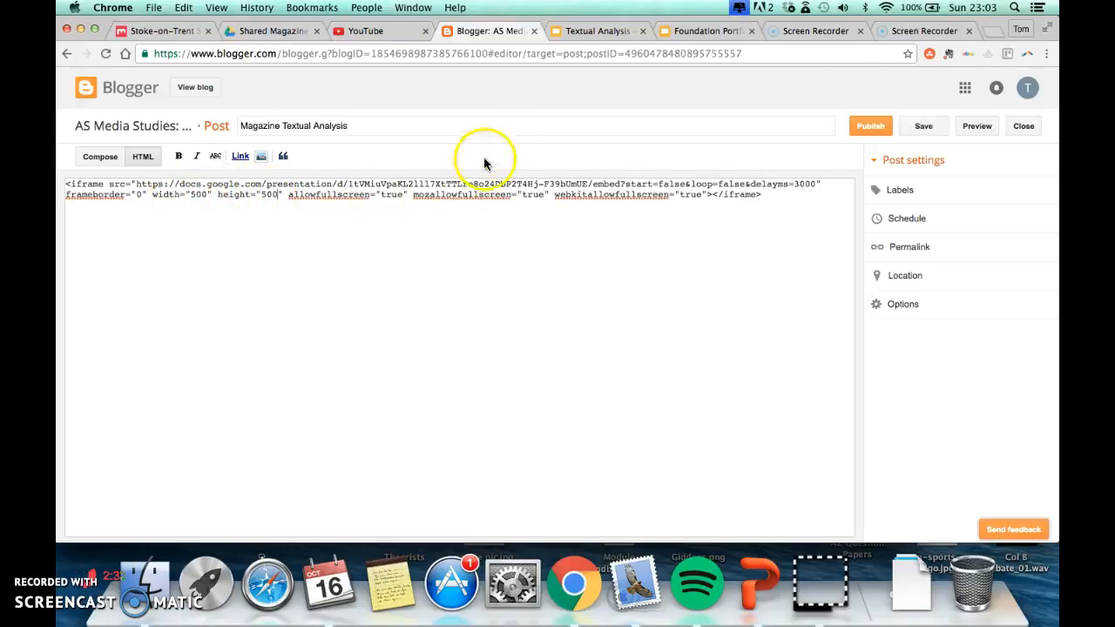
{"action": "left_click", "coordinate": [967, 124]}
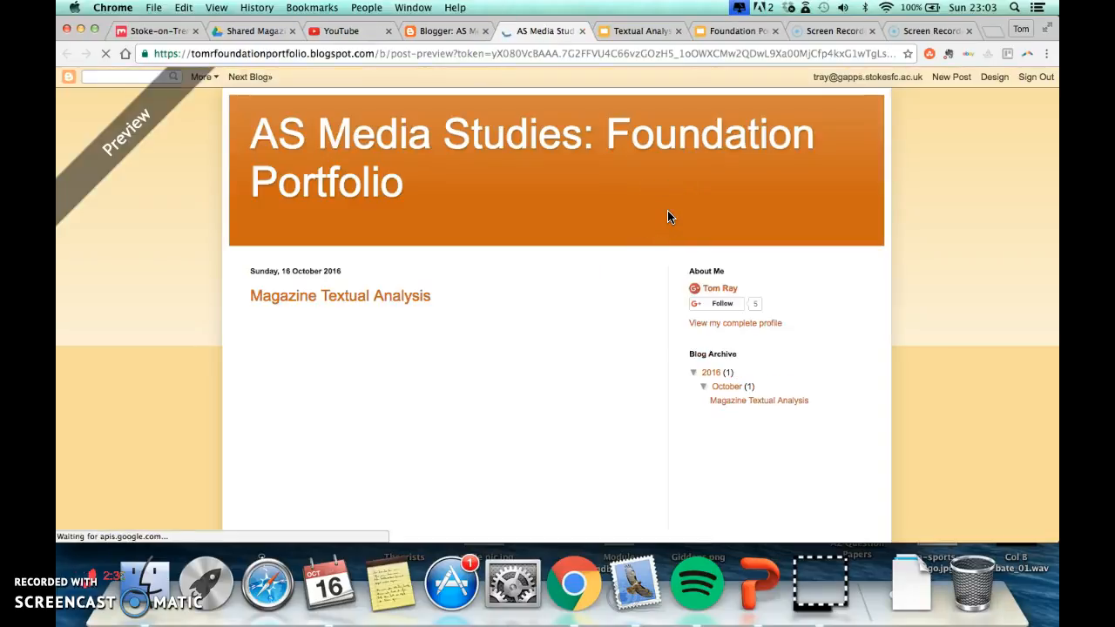
{"action": "scroll", "coordinate": [461, 374], "scroll_direction": "down", "scroll_amount": 3}
{"action": "scroll", "coordinate": [462, 374], "scroll_direction": "up", "scroll_amount": 3}
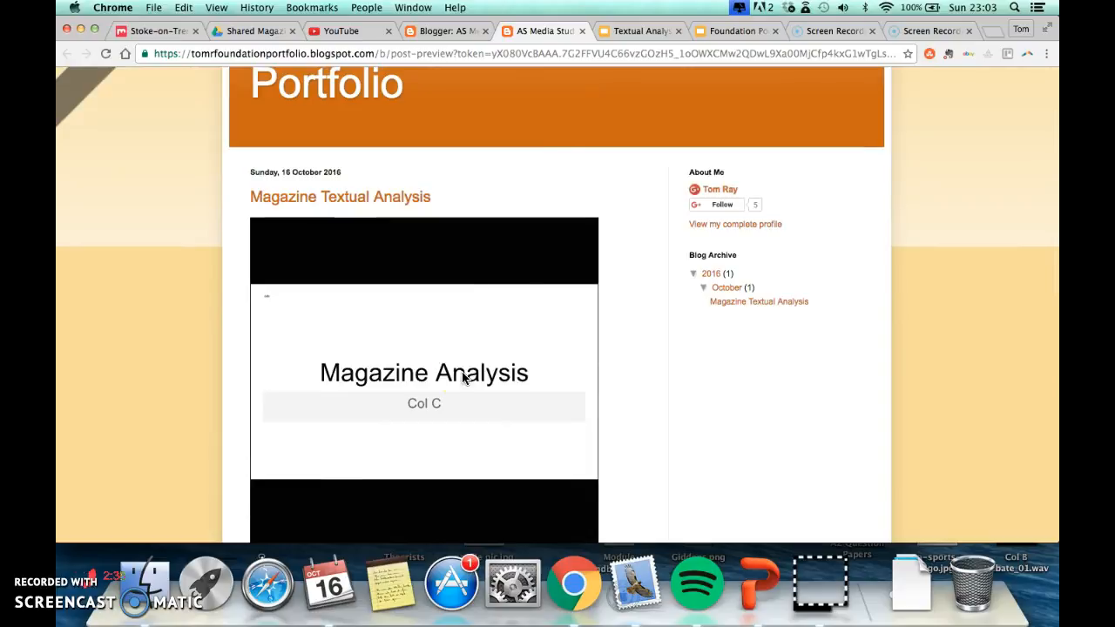
{"action": "left_click", "coordinate": [581, 31]}
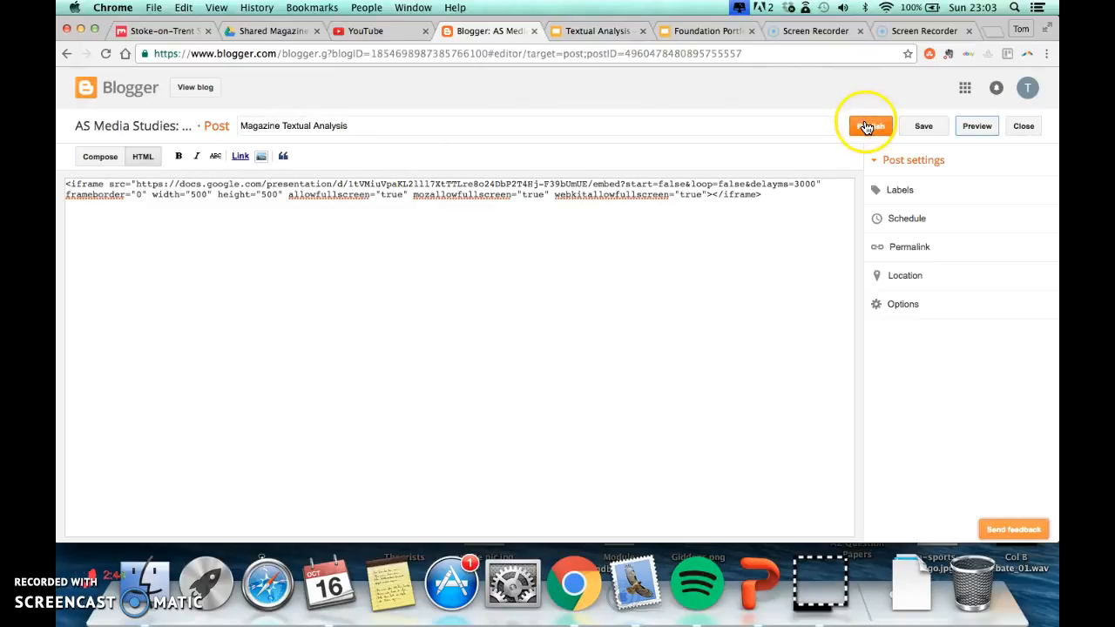
Step: Return the post to the Compose view and add blank lines above the embedded slideshow
{"action": "left_click", "coordinate": [100, 157]}
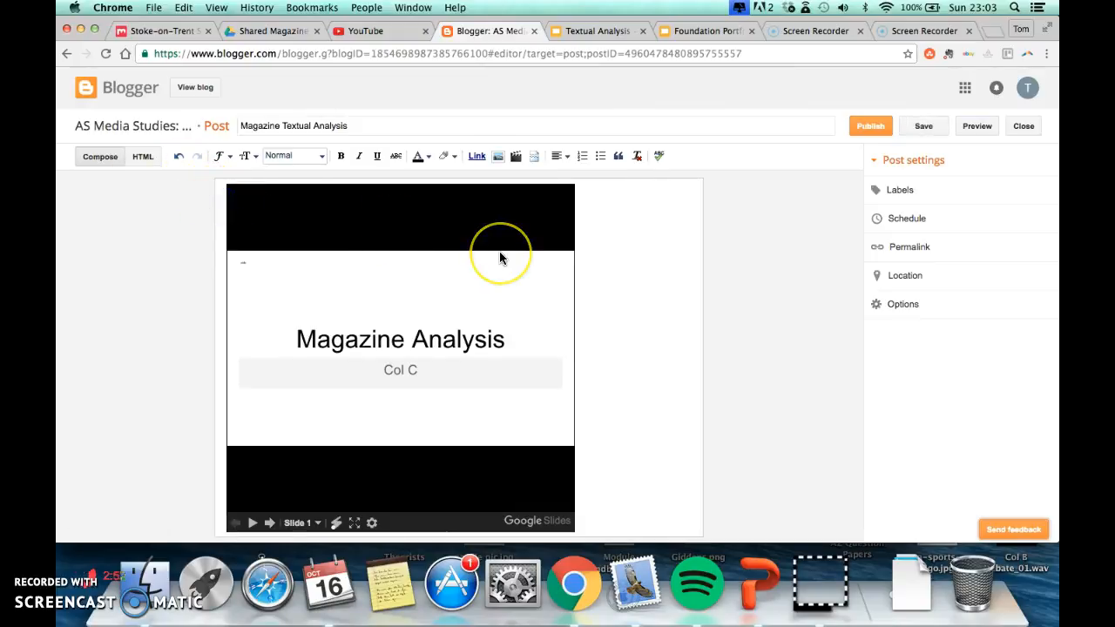
{"action": "scroll", "coordinate": [499, 253], "scroll_direction": "up", "scroll_amount": 1}
{"action": "left_click", "coordinate": [654, 229]}
{"action": "left_click", "coordinate": [220, 191]}
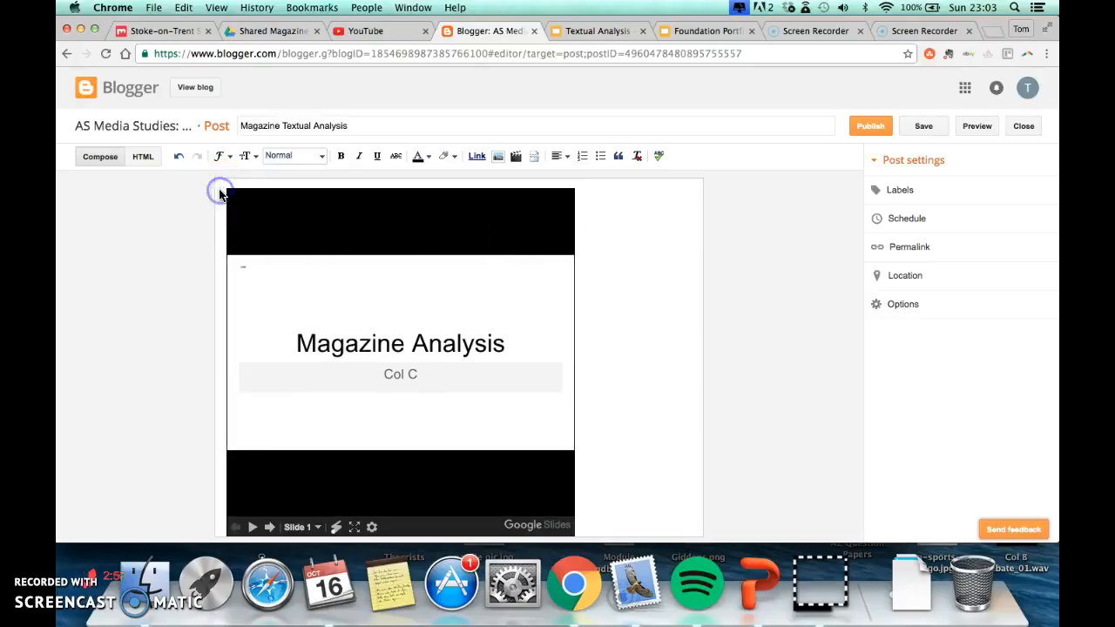
{"action": "scroll", "coordinate": [221, 195], "scroll_direction": "up", "scroll_amount": 1}
{"action": "scroll", "coordinate": [222, 195], "scroll_direction": "up", "scroll_amount": 2}
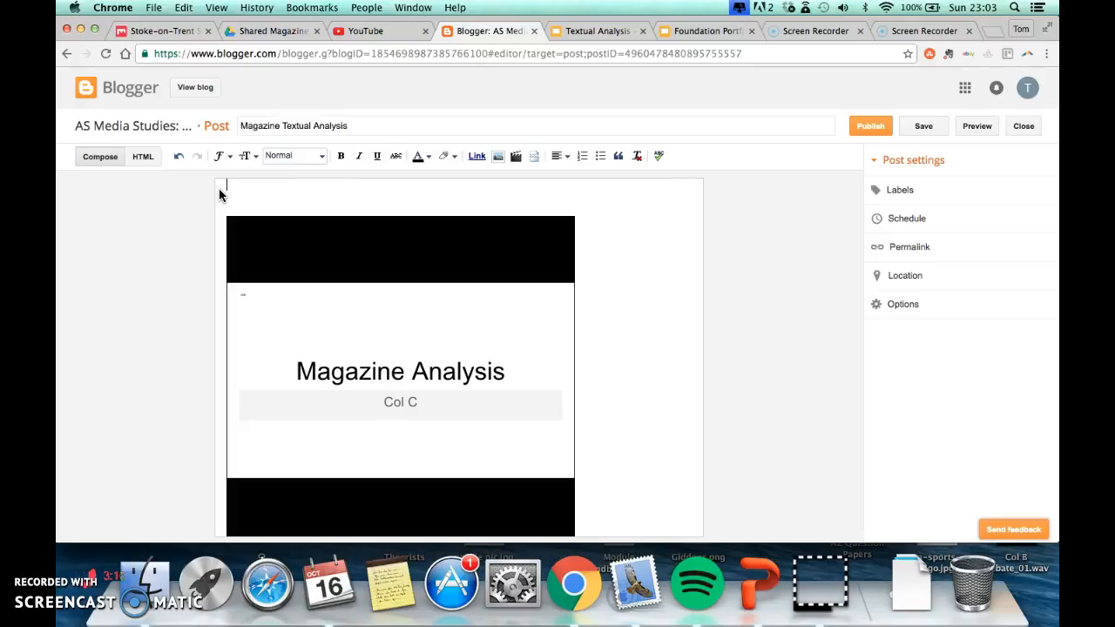
Step: Write "In this presentation I have analysed a number of front covers and contents pages." above the slideshow
{"action": "type", "text": "In this presentation I have analysed a number of fr"}
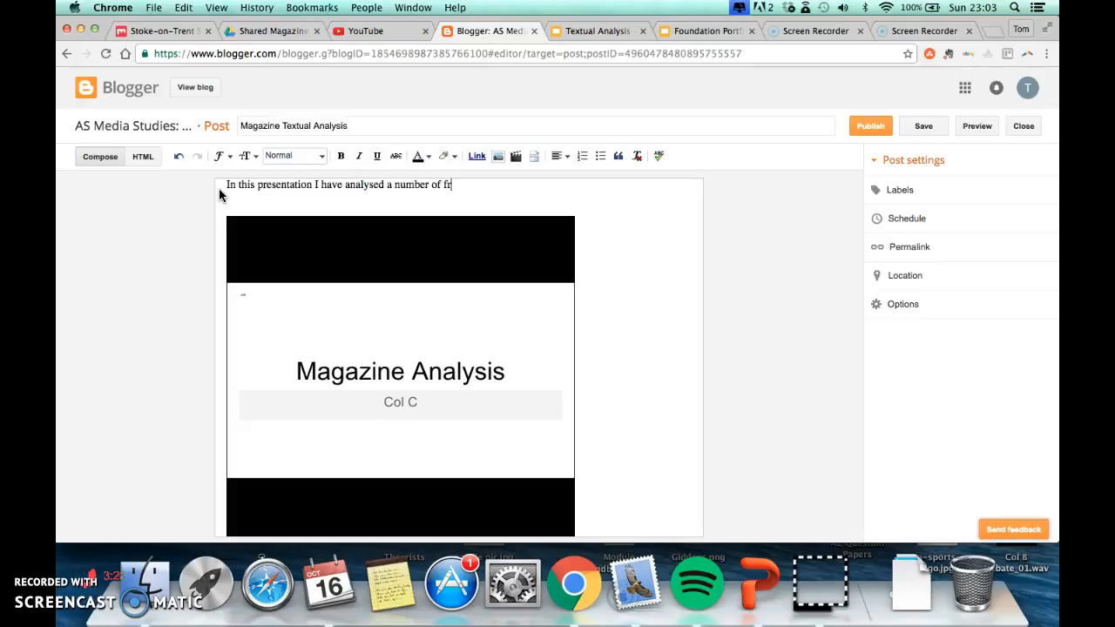
{"action": "type", "text": "ont covers and content"}
{"action": "type", "text": "s pages."}
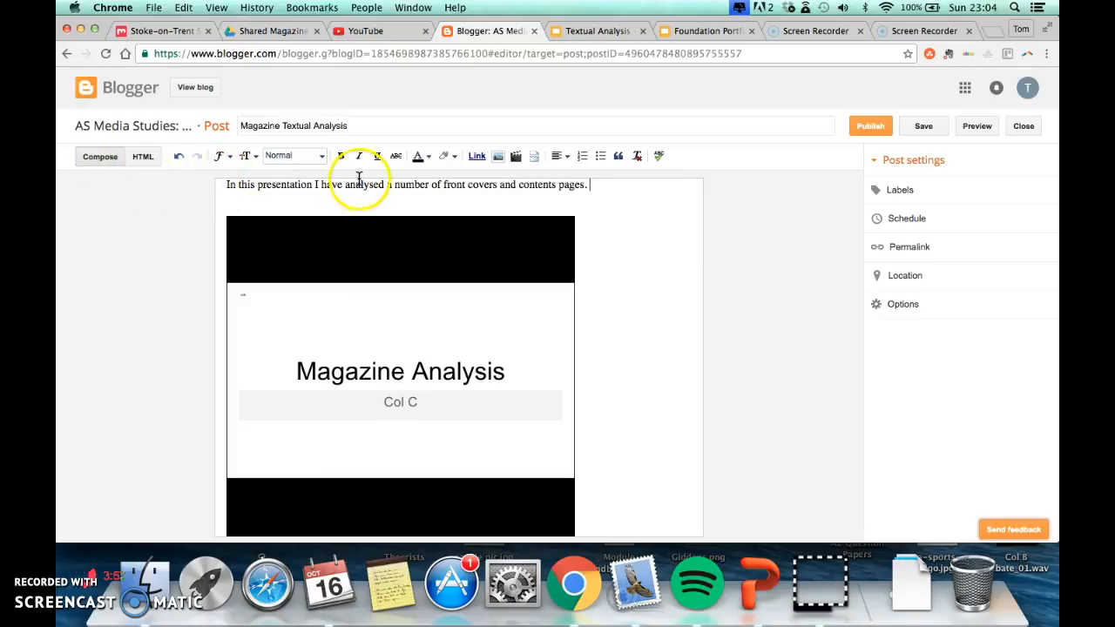
Step: Publish the Magazine Textual Analysis post and decline sharing it on Google+
{"action": "left_click", "coordinate": [863, 126]}
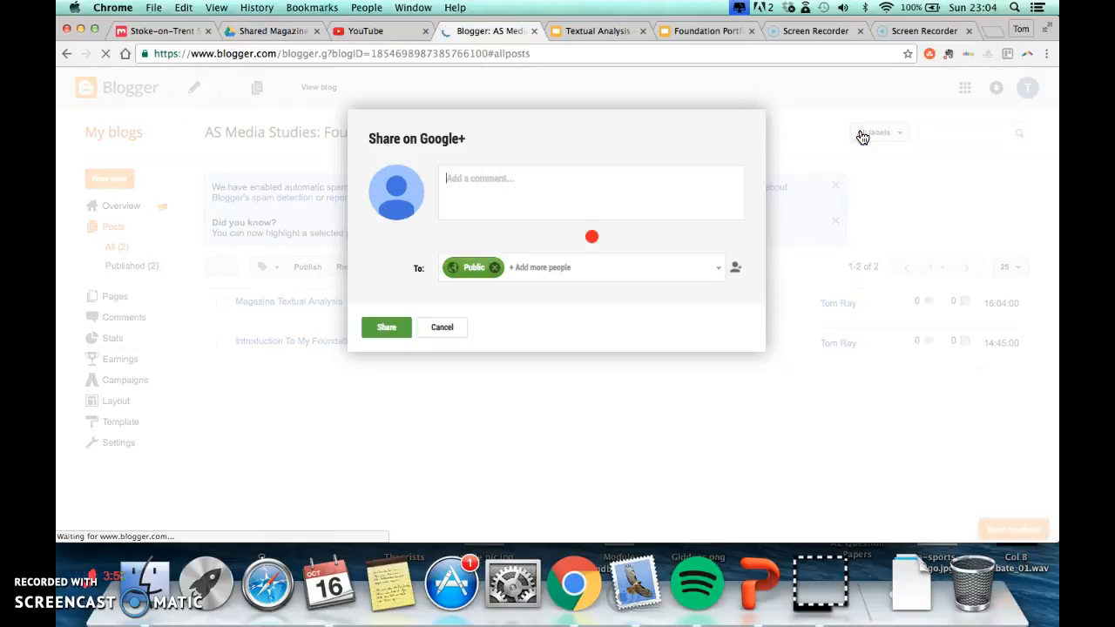
{"action": "left_click", "coordinate": [446, 329]}
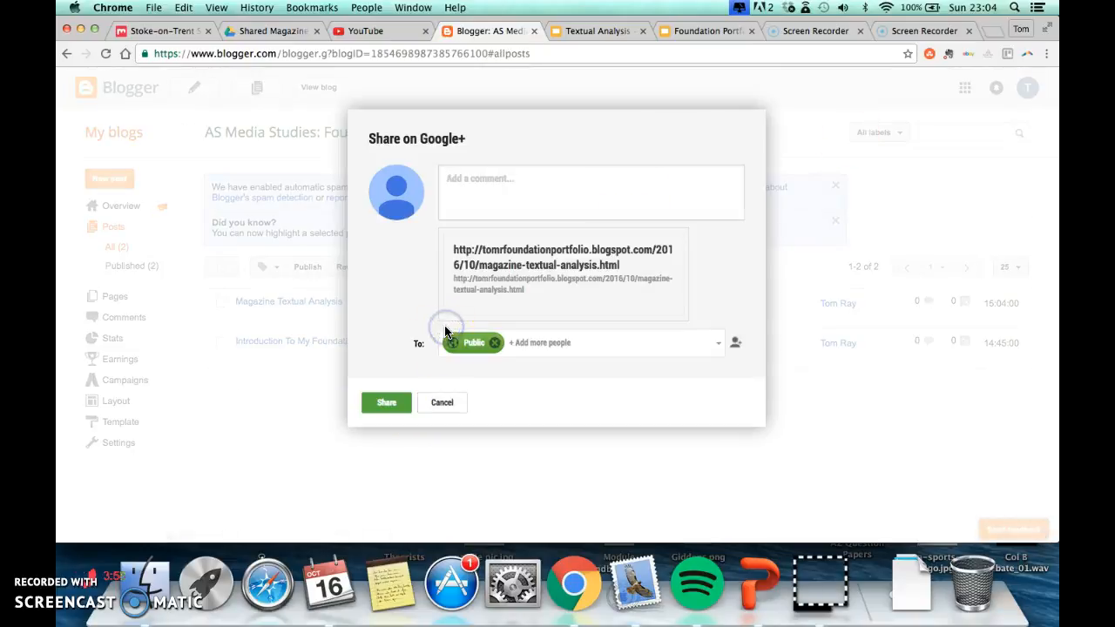
{"action": "left_click", "coordinate": [442, 402]}
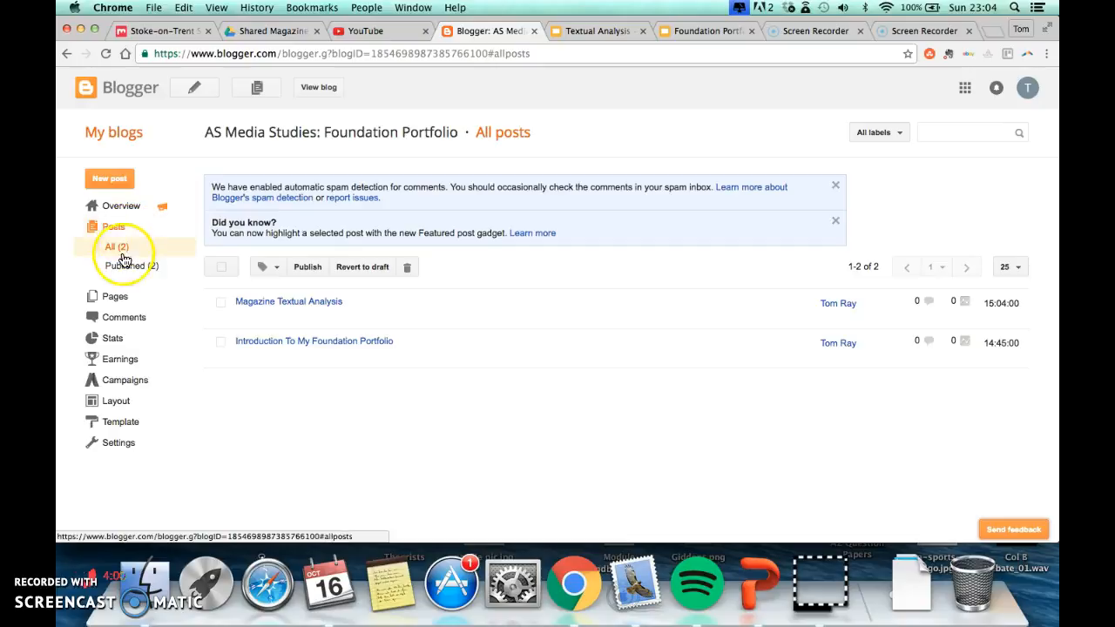
{"action": "mouse_move", "coordinate": [269, 311]}
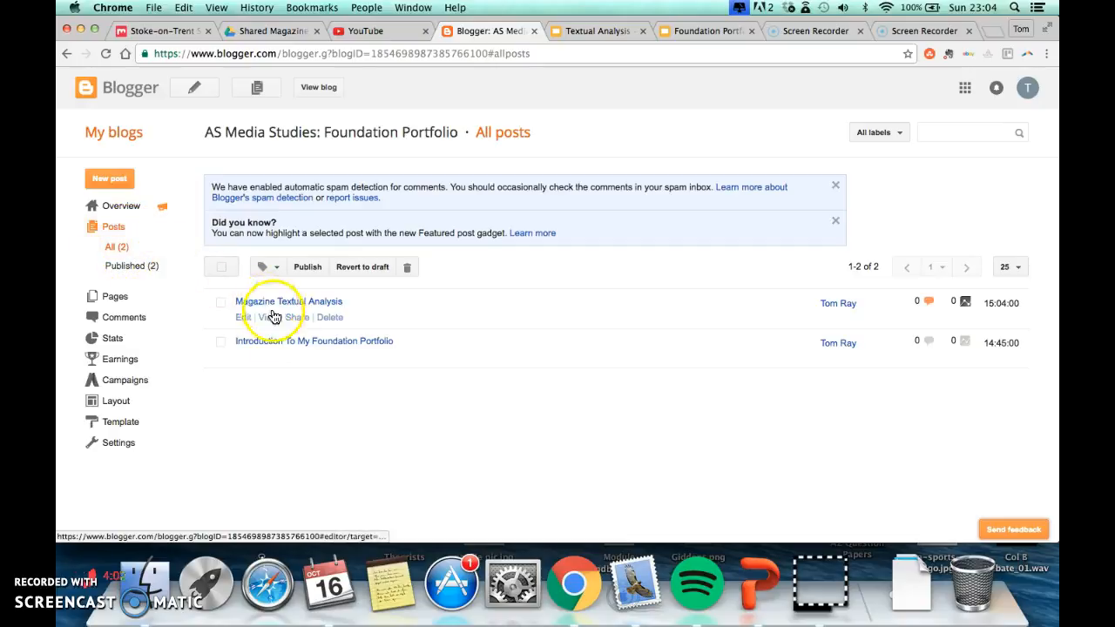